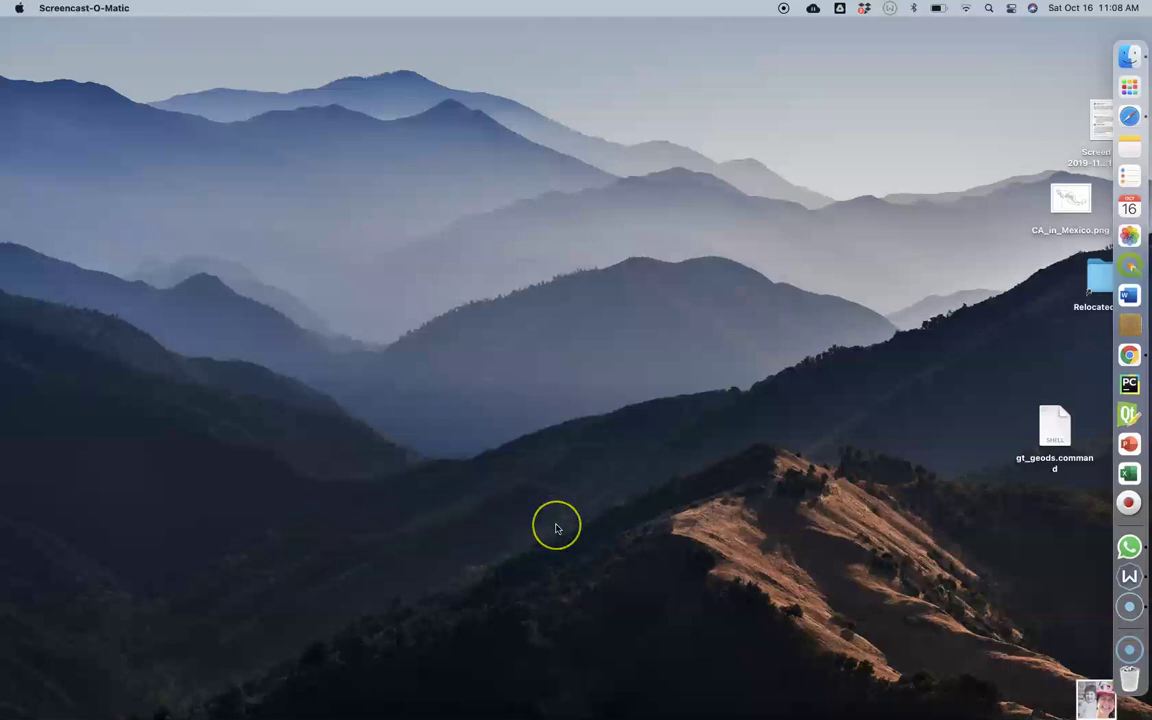
# Page through the Launchpad grid of installed apps.
pyautogui.click(1129, 89)
pyautogui.hscroll(5, 933, 314)
pyautogui.hscroll(5, 1000, 316)
# Search Spotlight for 'sccopp' and scroll through the results.
pyautogui.press('super+space')
pyautogui.write('sc')
pyautogui.write('copp')
pyautogui.scroll(-2, 494, 319)
pyautogui.scroll(-2, 496, 320)
pyautogui.scroll(-2, 497, 320)
pyautogui.click(1129, 355)
pyautogui.click(489, 34)
pyautogui.write('https://')
pyautogui.write('www.korimageo.com/ccer')
pyautogui.press('Return')
pyautogui.click(259, 118)
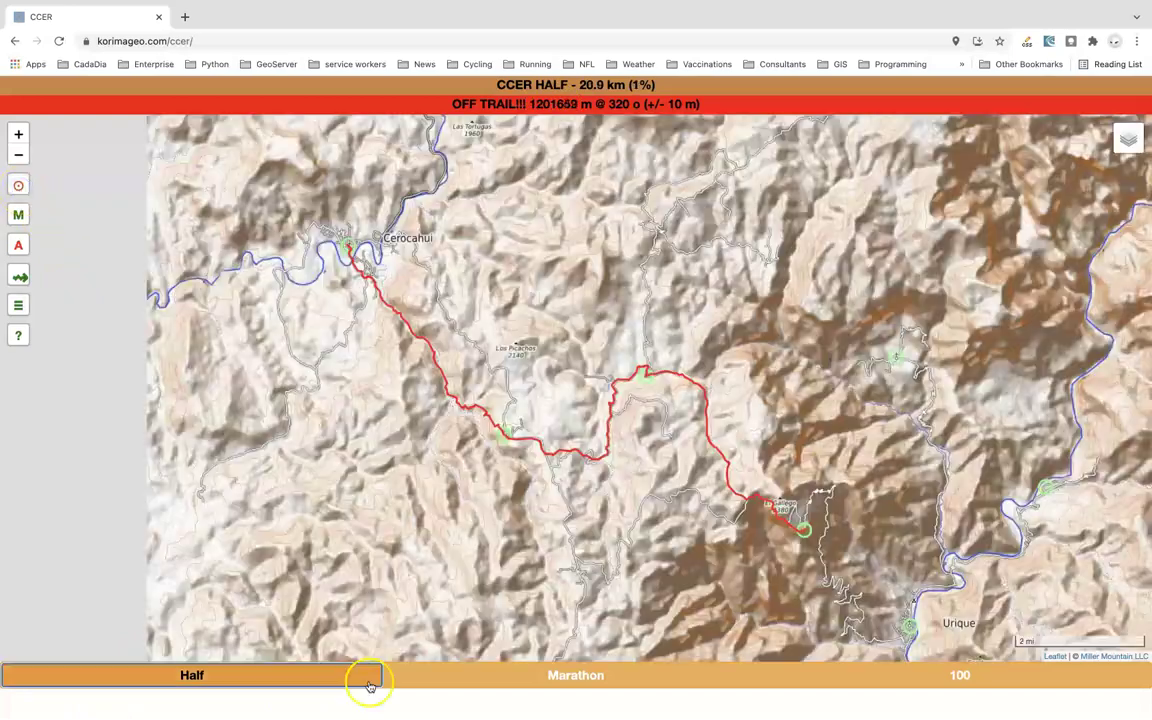
# Show the Half course, then the Marathon course, and zoom the map.
pyautogui.click(368, 681)
pyautogui.click(549, 672)
pyautogui.scroll(3, 471, 331)
pyautogui.scroll(-3, 471, 331)
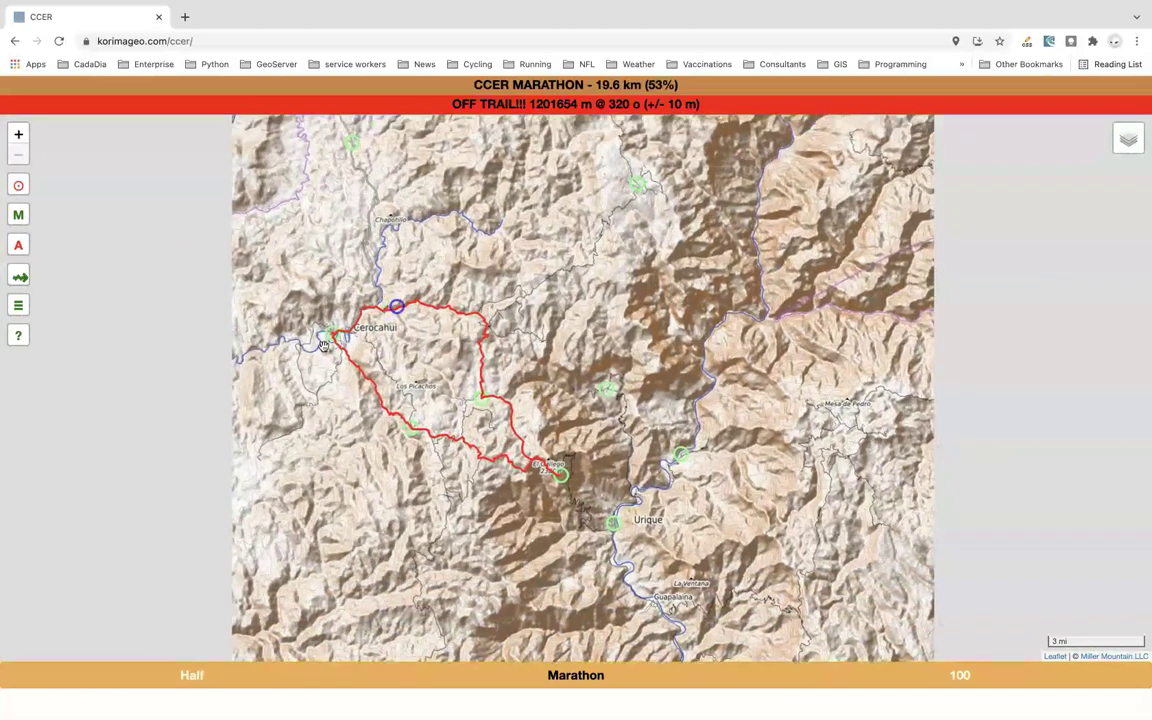
# Switch the base map to Topo - Open Topo Map tiles.
pyautogui.click(334, 326)
pyautogui.click(407, 369)
pyautogui.click(977, 210)
# Switch the base map to Topo - Offline, then to Imagery - Google satellite.
pyautogui.click(1121, 139)
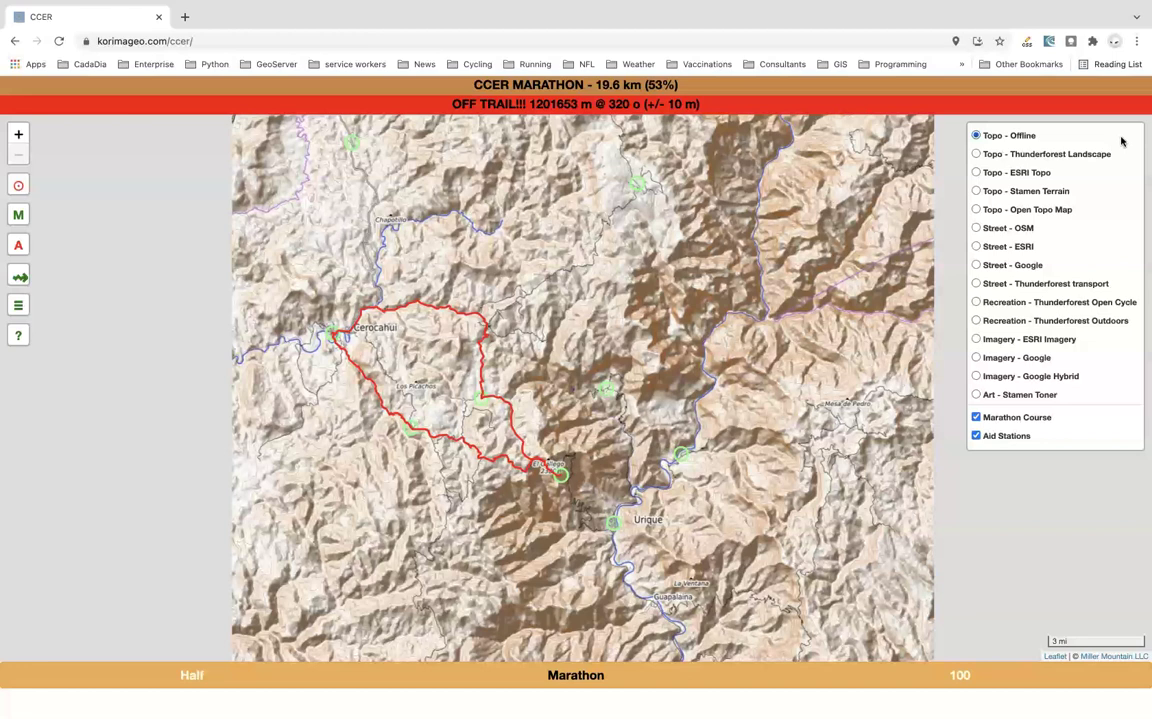
pyautogui.click(1030, 360)
pyautogui.click(1030, 360)
# Show distances in miles, view the marathon elevation profile, then open the aid-station table.
pyautogui.click(20, 216)
pyautogui.click(19, 276)
pyautogui.click(322, 17)
pyautogui.click(560, 674)
# Close the marathon_aid table, read through the CCER App Details page, then close it.
pyautogui.click(322, 17)
pyautogui.click(19, 334)
pyautogui.scroll(-2, 203, 490)
pyautogui.scroll(-2, 203, 493)
pyautogui.scroll(-1, 203, 493)
pyautogui.scroll(-2, 203, 493)
pyautogui.scroll(-4, 203, 493)
pyautogui.scroll(-3, 203, 493)
pyautogui.scroll(-1, 203, 493)
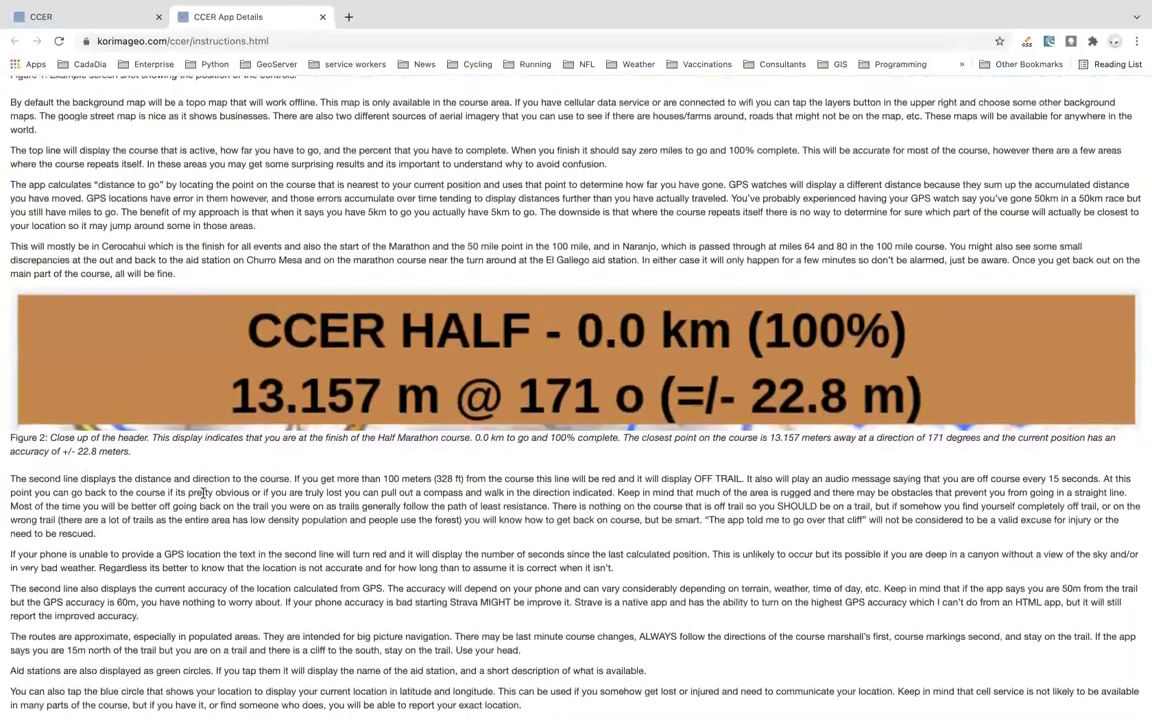
pyautogui.click(322, 17)
# Install the CCER trail map site as a desktop app from Chrome.
pyautogui.click(979, 45)
pyautogui.click(972, 148)
# Close the window and relaunch Copper Canyon Endurance Run from Launchpad.
pyautogui.click(34, 31)
pyautogui.click(1130, 89)
pyautogui.click(965, 465)
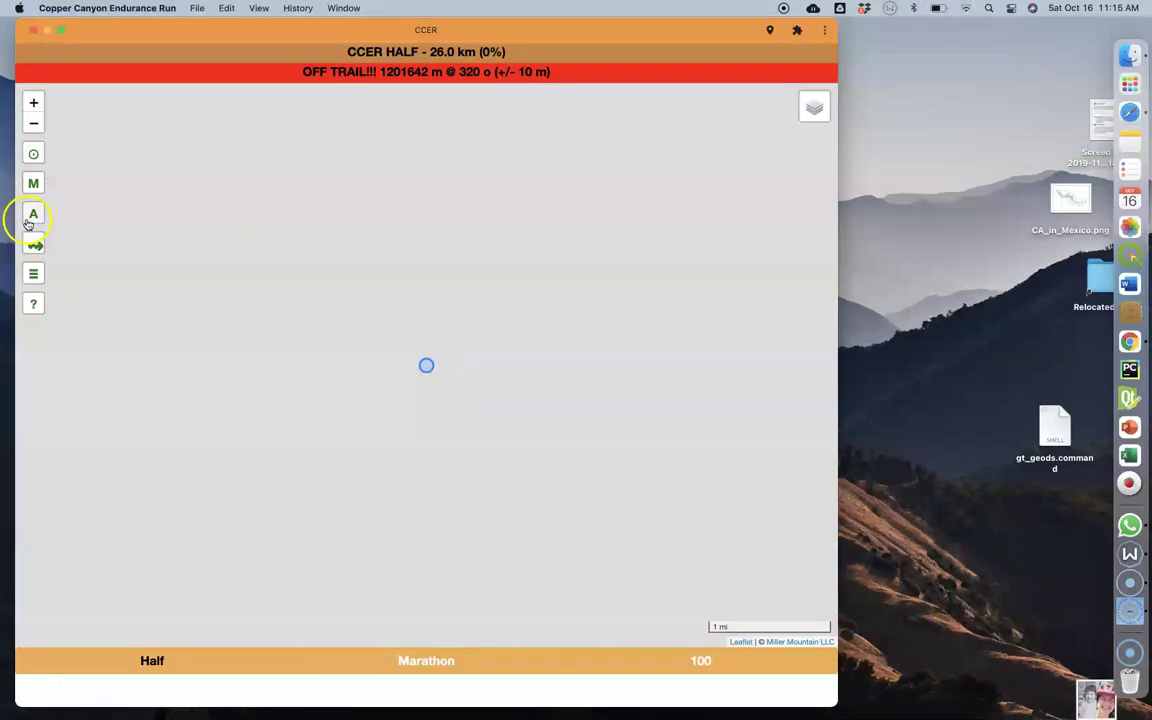
# Turn location following on with the A button, then back off.
pyautogui.click(33, 216)
pyautogui.click(33, 216)
pyautogui.click(34, 222)
# Close the app and turn Wi-Fi off from the menu bar.
pyautogui.click(33, 33)
pyautogui.click(965, 8)
pyautogui.click(951, 32)
pyautogui.click(742, 184)
# Relaunch the app offline, try Imagery - Google, then return to Topo - Offline.
pyautogui.press('F4')
pyautogui.click(962, 458)
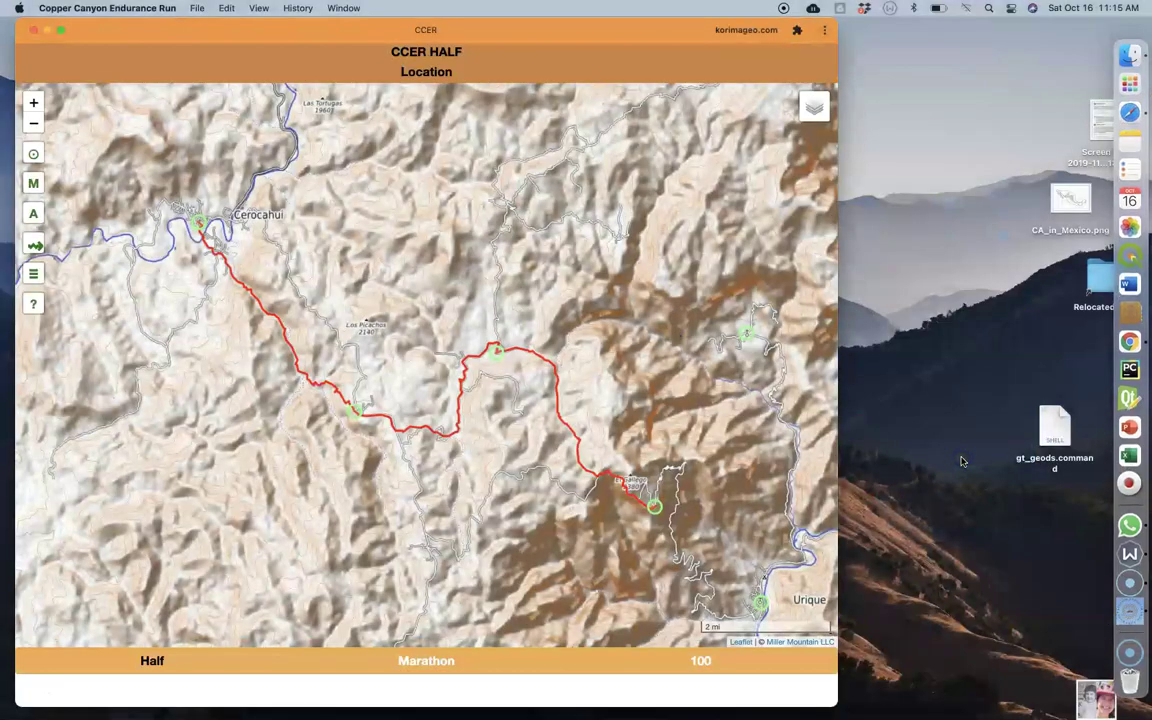
pyautogui.moveTo(814, 106)
pyautogui.click(695, 328)
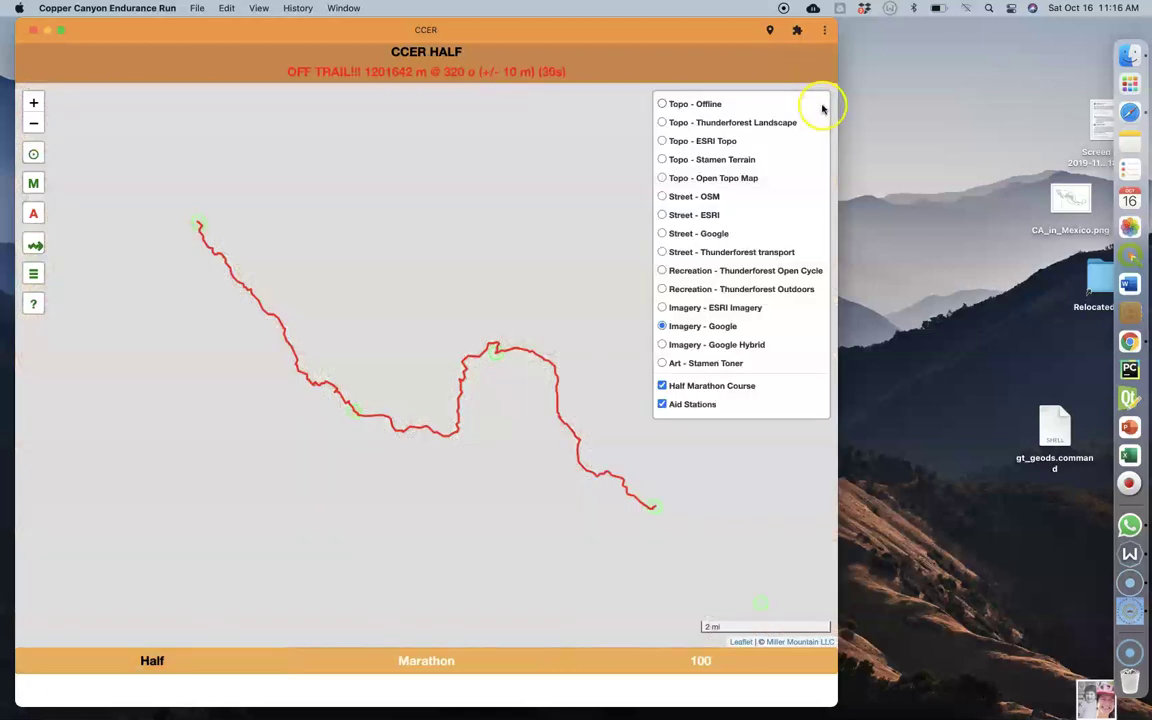
pyautogui.click(661, 104)
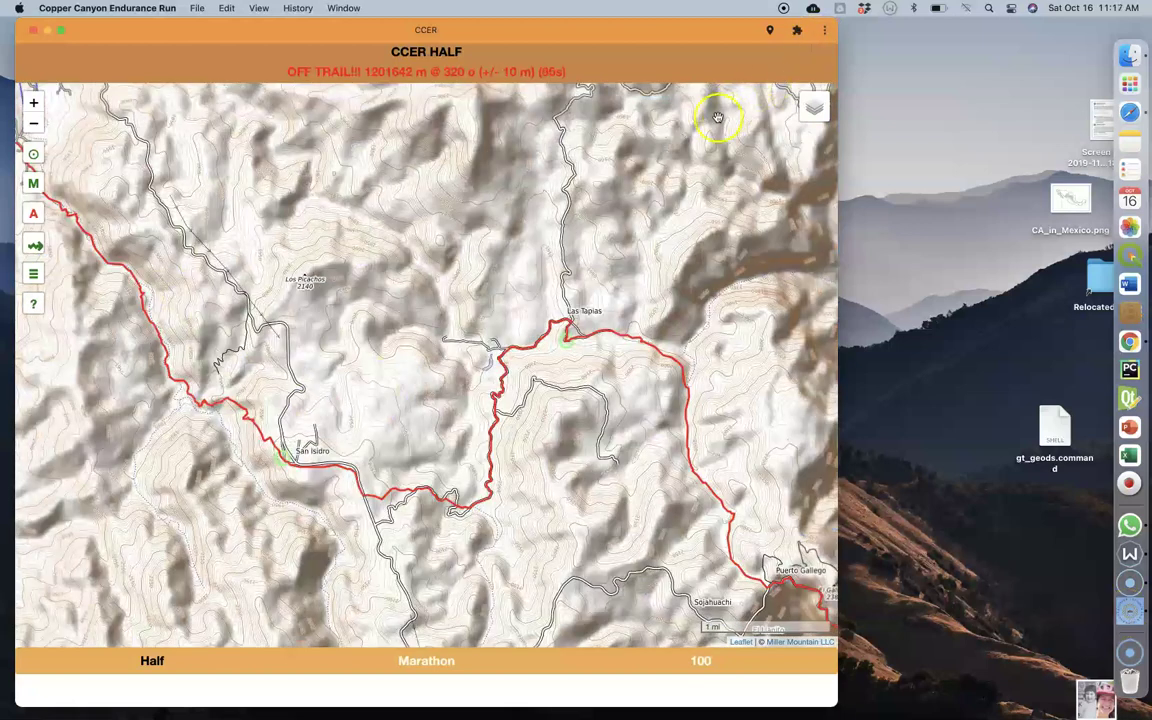
# Uninstall Copper Canyon Endurance Run from its three-dot menu and confirm Remove.
pyautogui.click(825, 32)
pyautogui.click(712, 124)
pyautogui.click(543, 391)
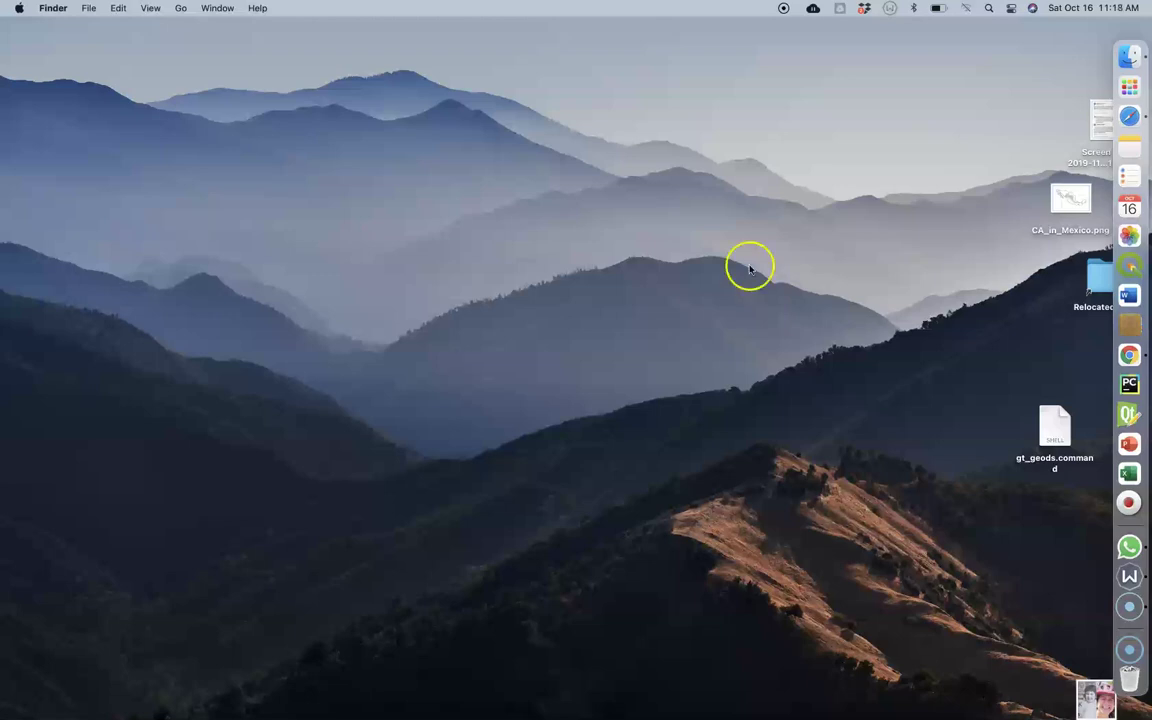